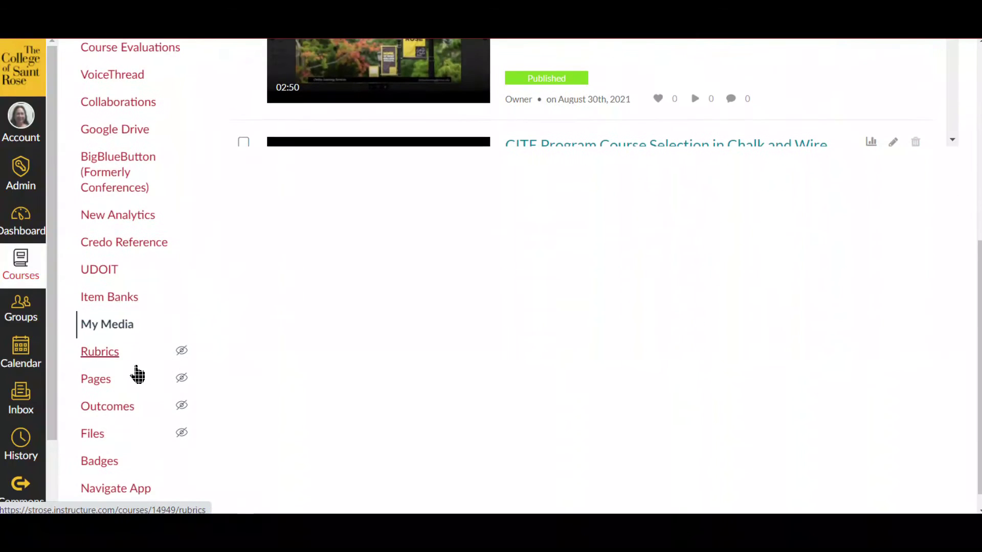
Step: Preview the My Media list in the collapsed and table layouts, and return to the detailed view
scroll(209, 388, up, 6)
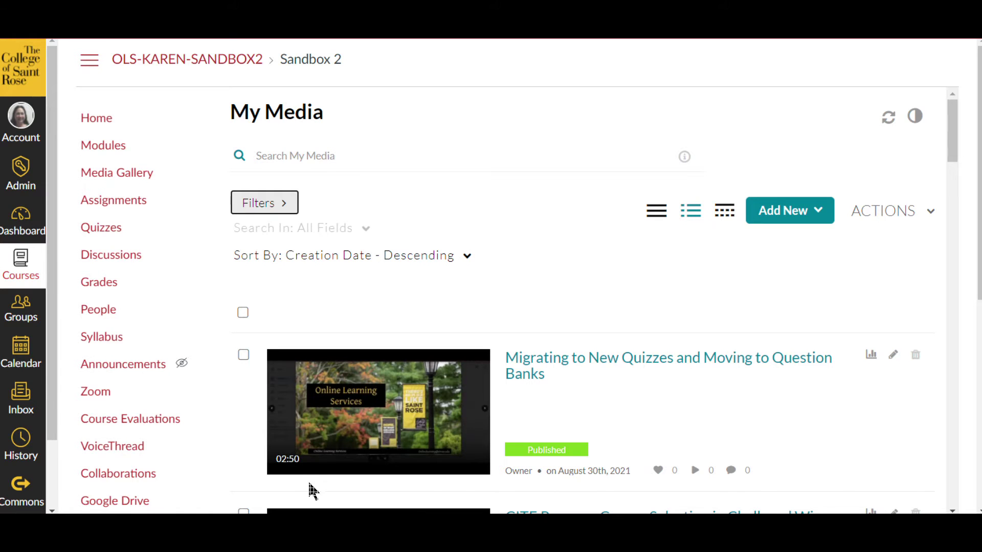
click(658, 221)
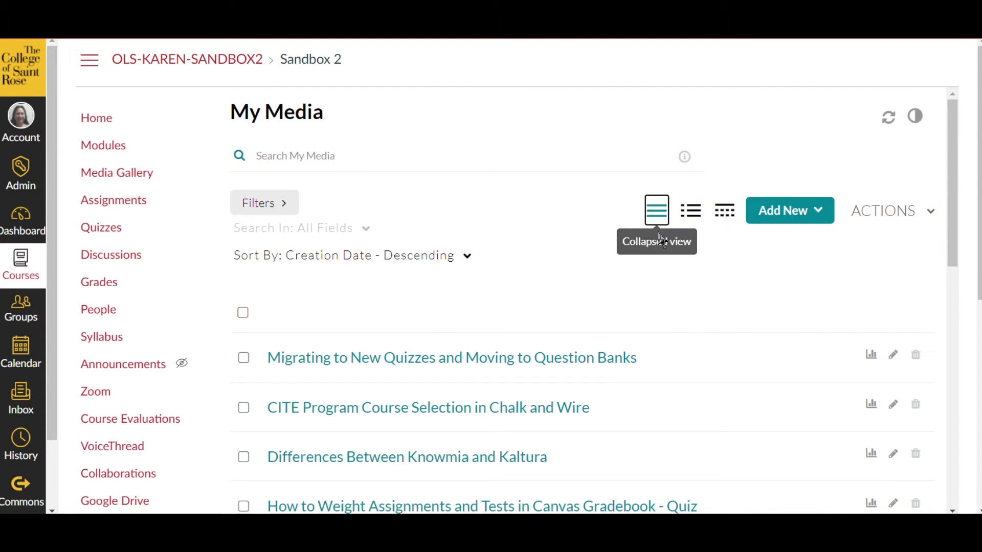
click(725, 219)
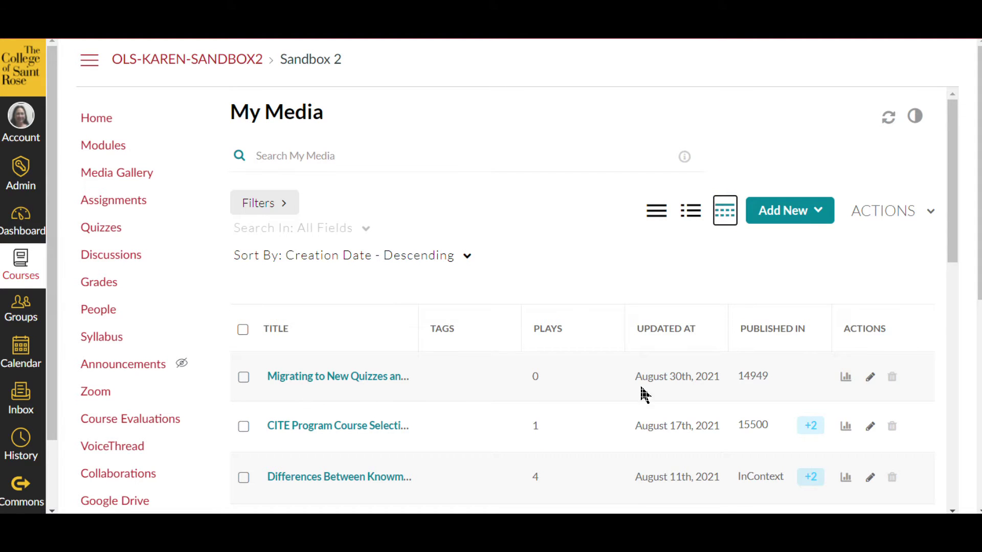
click(692, 219)
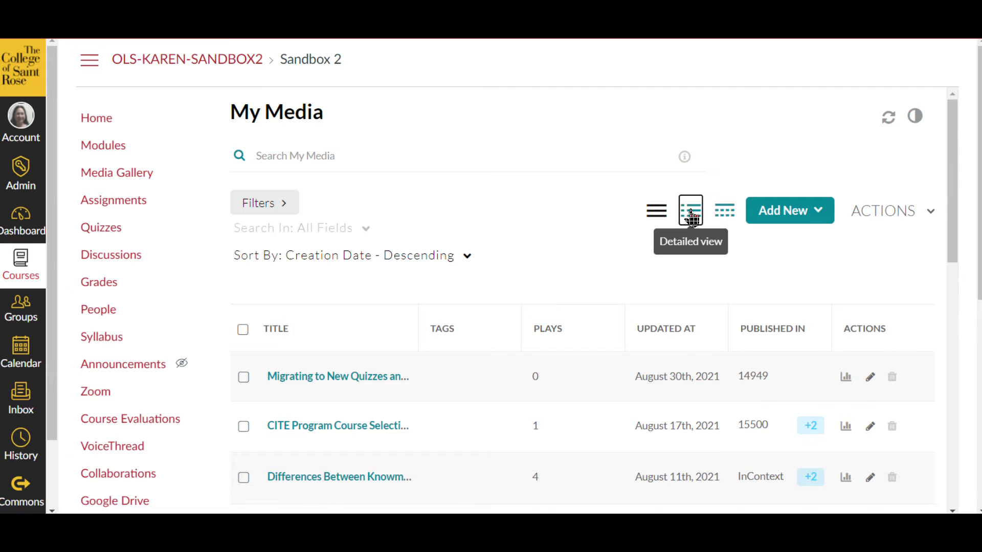
Step: Show the media filters and search My Media for "Canvas"
click(285, 208)
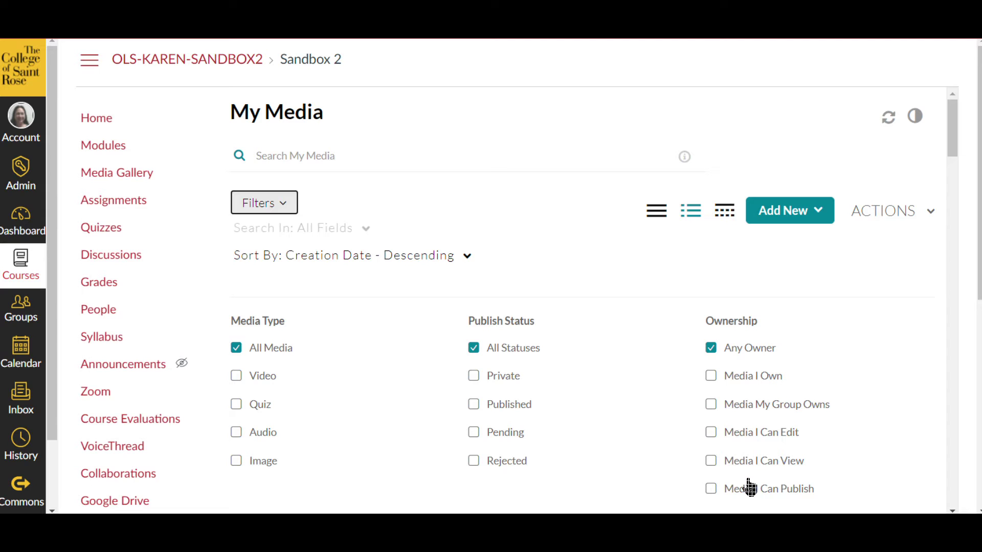
click(337, 155)
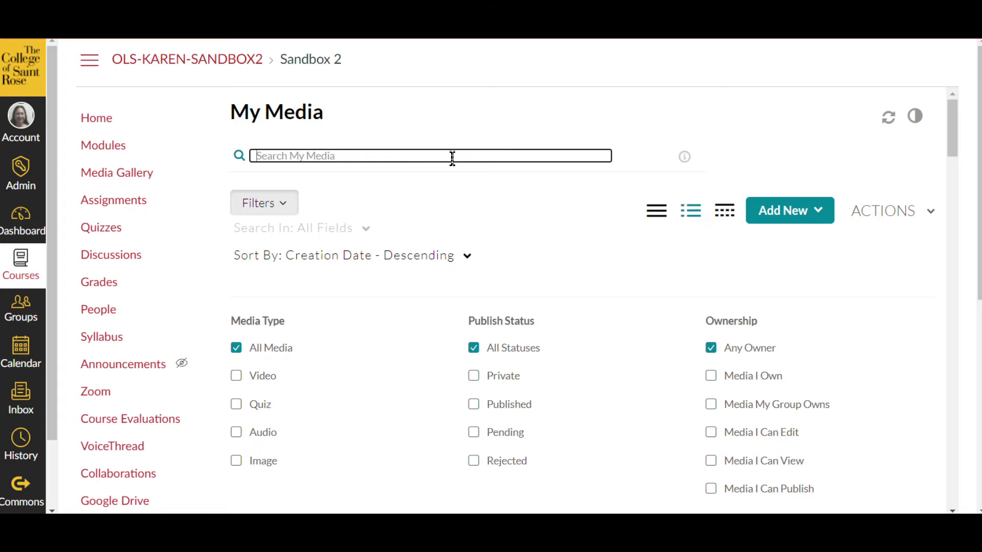
text(Canvas)
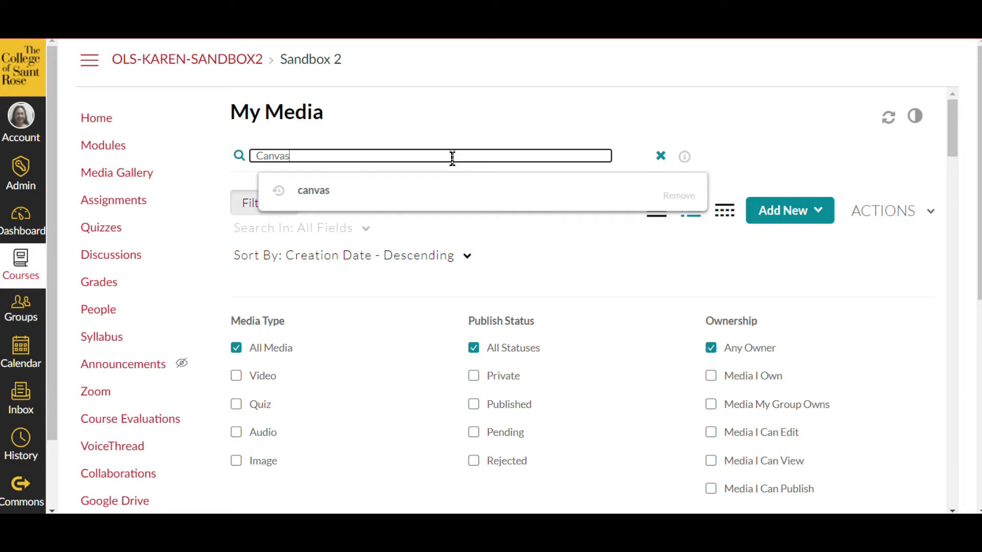
key(Return)
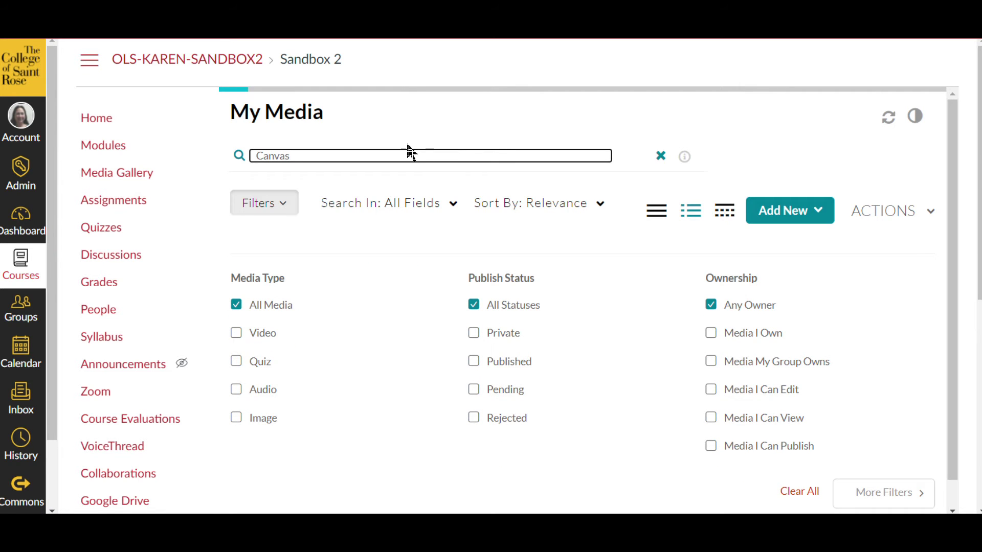
scroll(739, 322, down, 7)
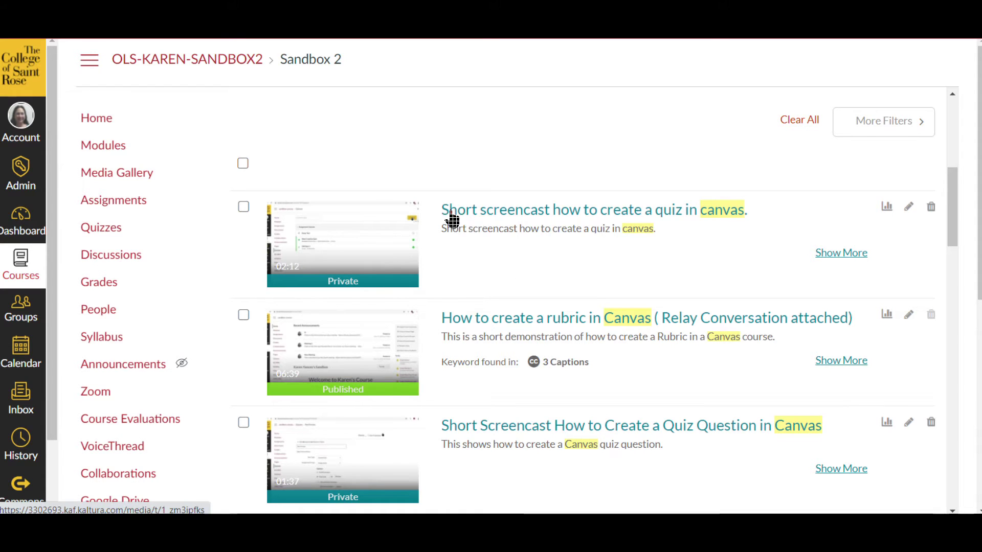
Step: Open the video "Short screencast how to create a quiz in canvas." and start editing its details
click(471, 220)
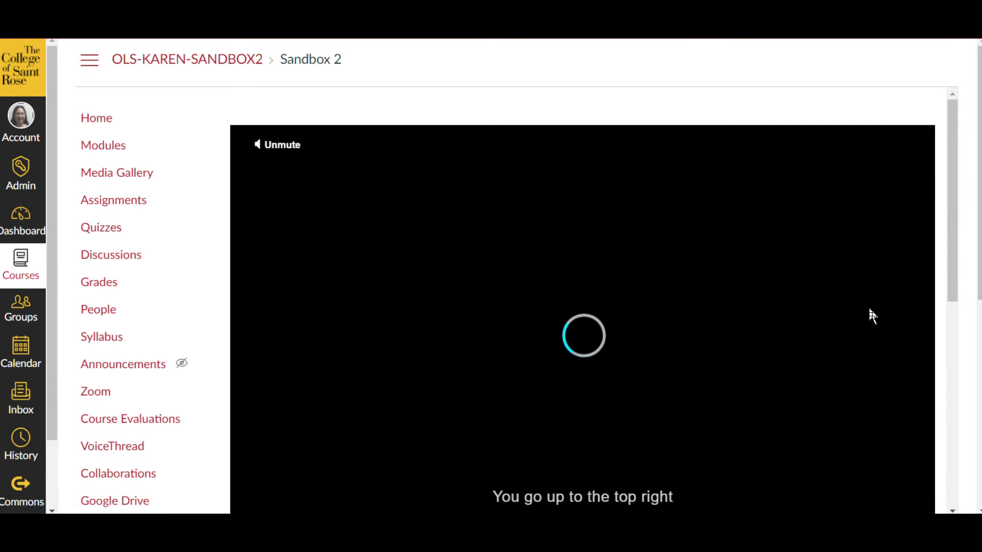
scroll(867, 314, down, 5)
scroll(849, 337, down, 2)
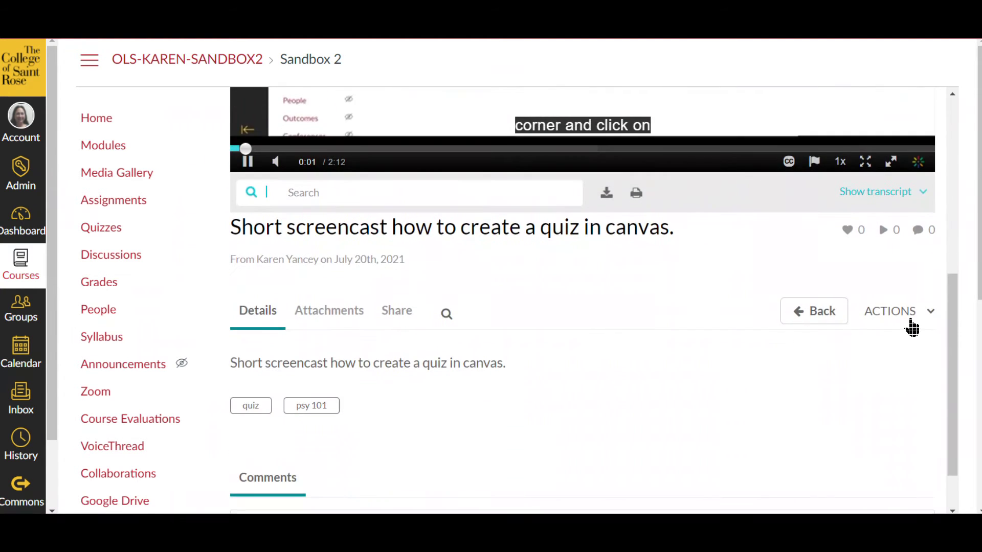
click(929, 313)
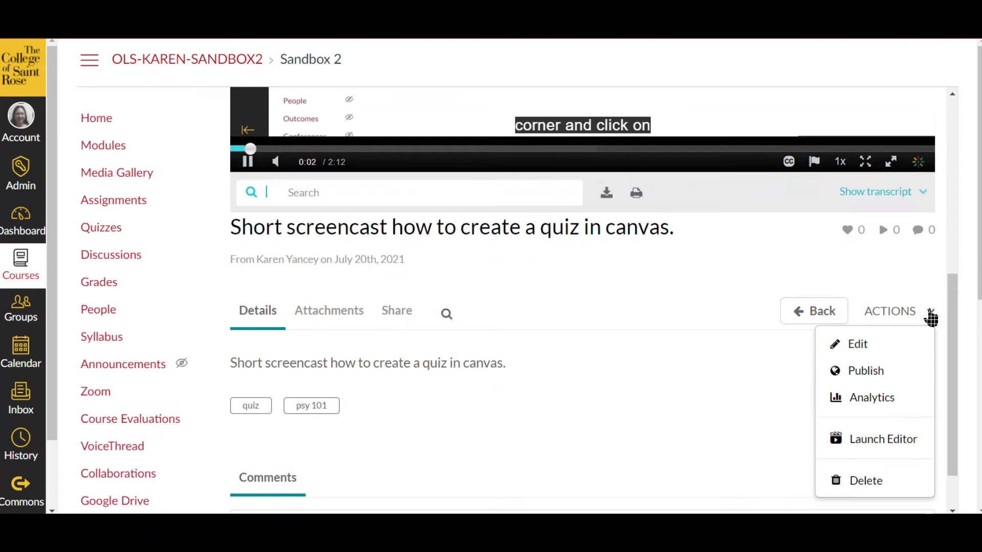
click(853, 348)
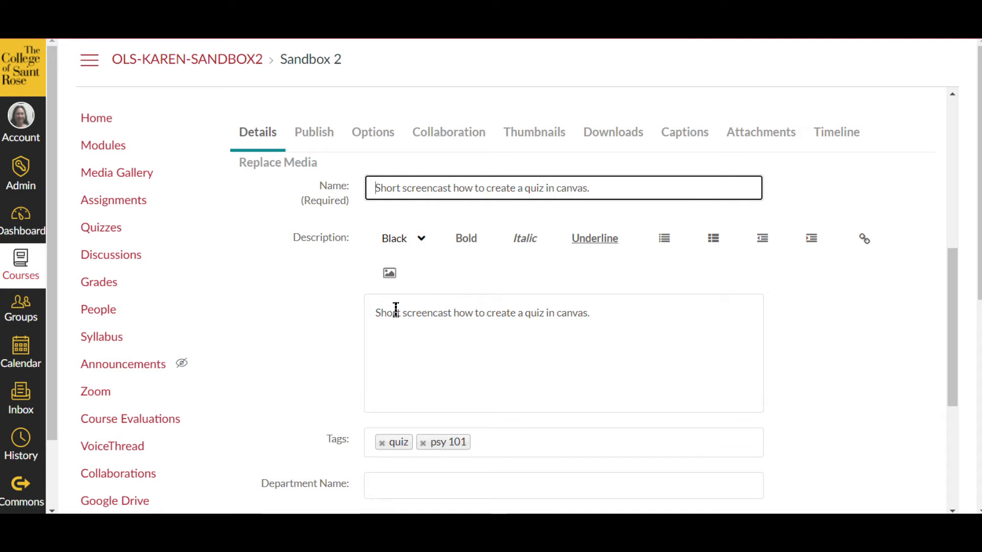
Step: Add the new tag "psy 101 module 1" to the video
scroll(680, 392, down, 3)
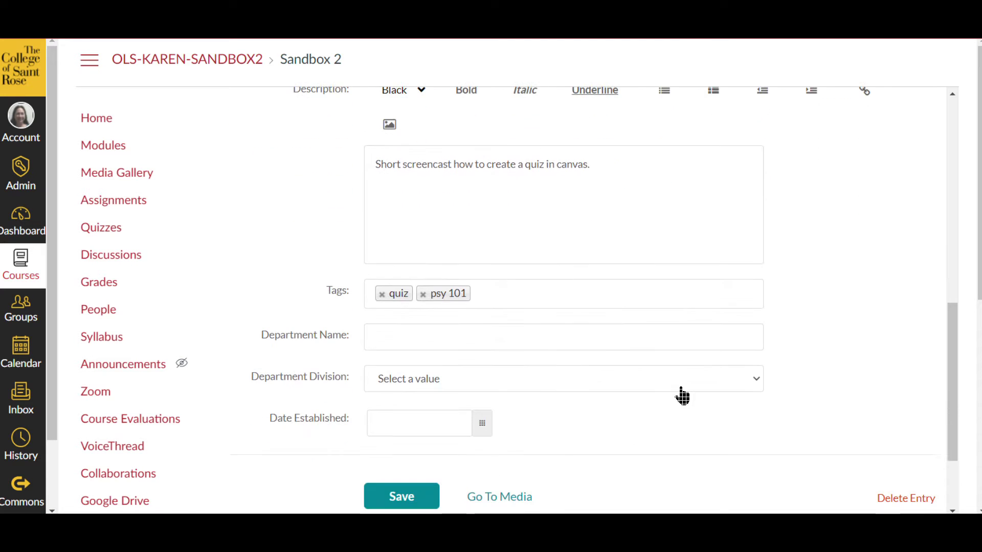
click(507, 293)
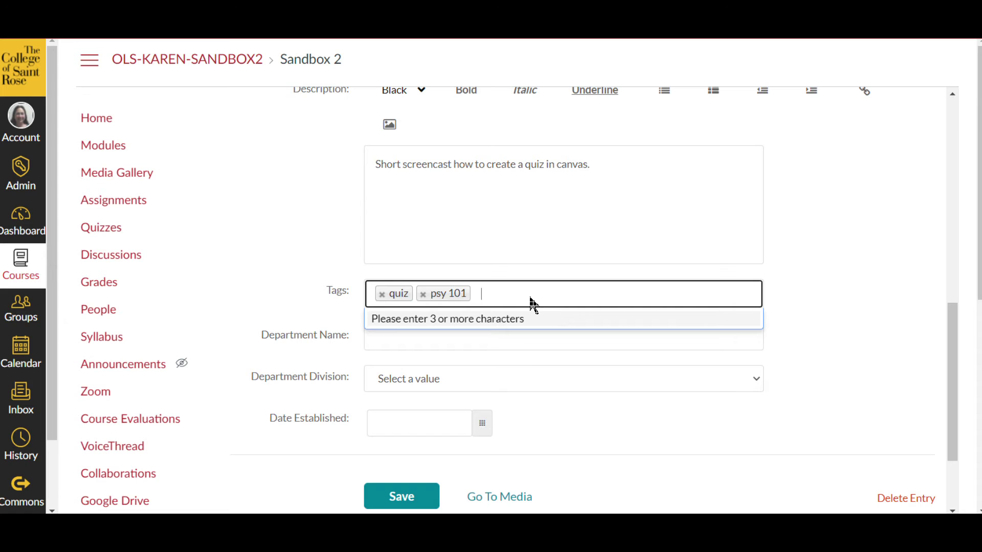
text(sy 101 module 1)
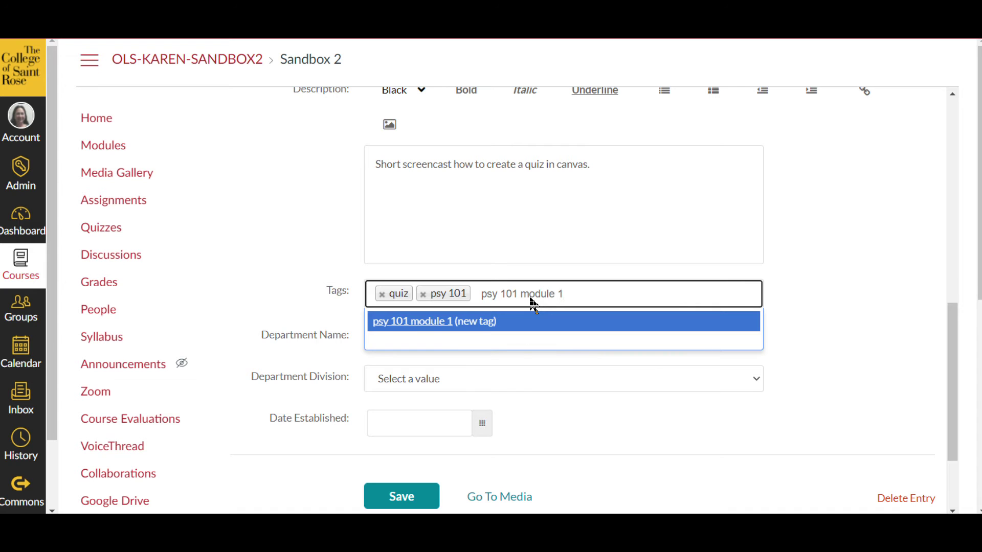
key(Return)
Step: Add the new tag "psy 101 chapter 1" to the video
text(qui)
key(BackSpace)
key(BackSpace)
key(BackSpace)
text(psy )
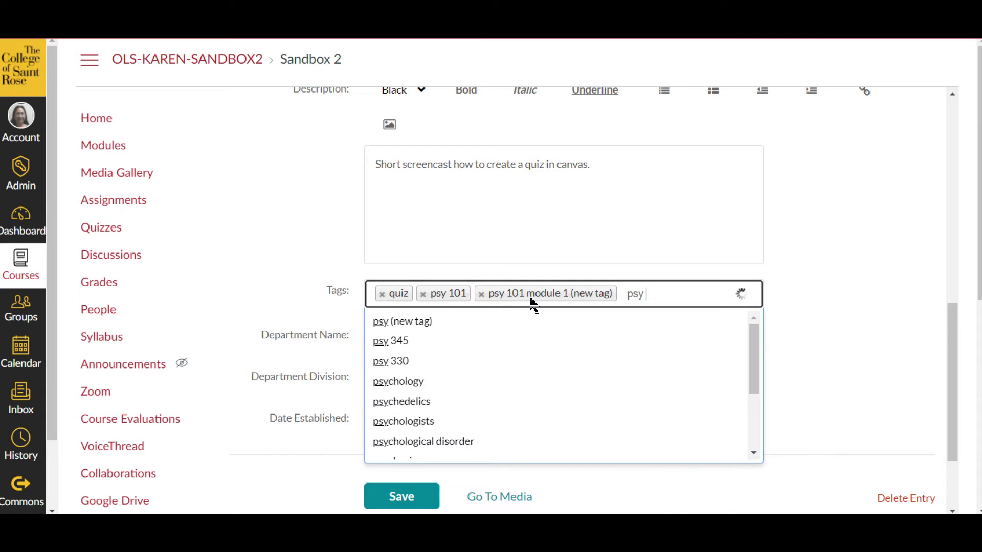
text(101 modu)
key(BackSpace)
key(BackSpace)
key(BackSpace)
key(BackSpace)
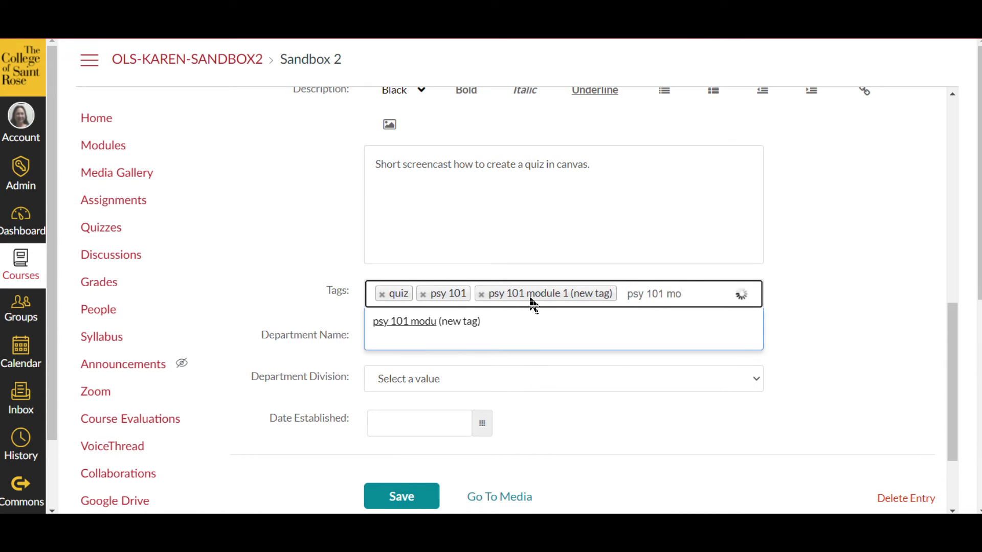
text(chapter)
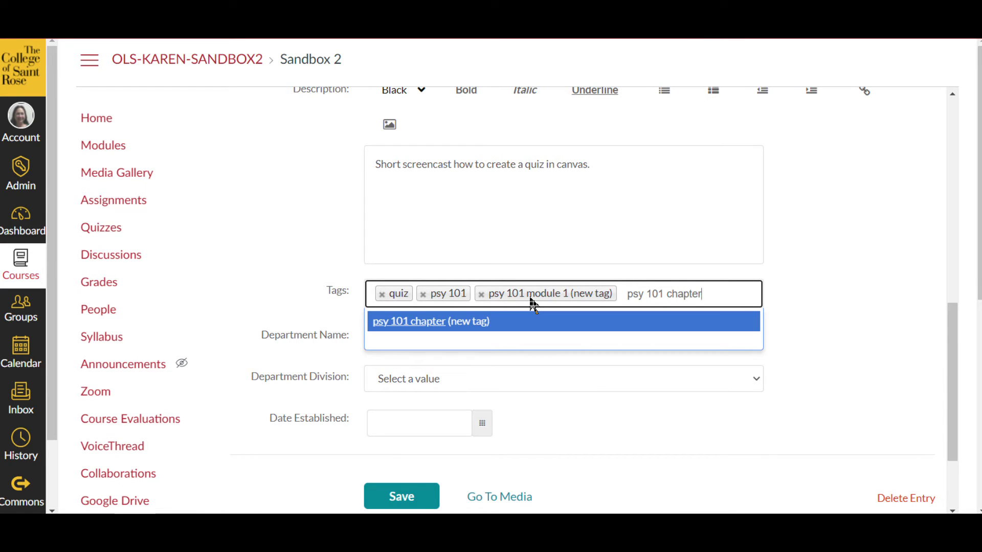
text( 1)
key(Return)
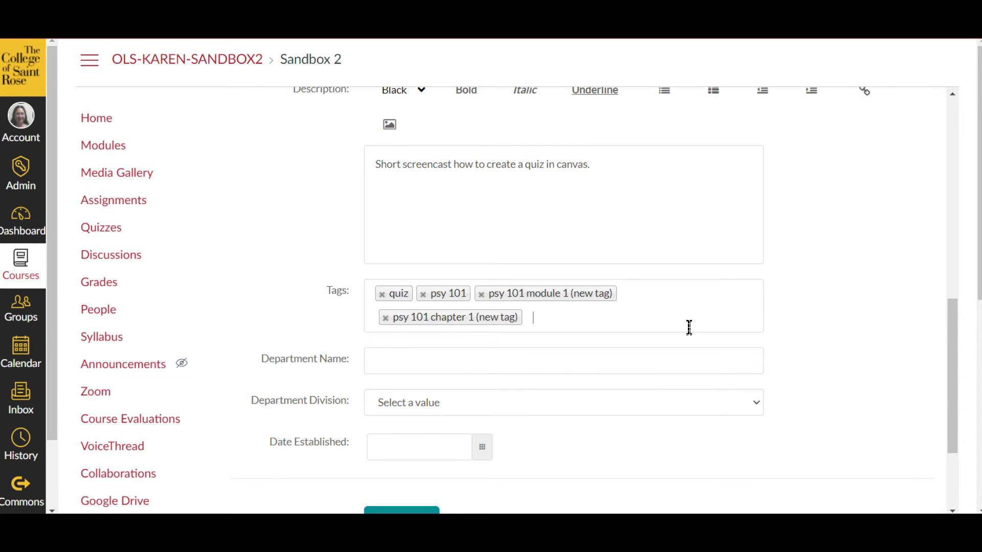
Step: Save the video's edited details and go to its media page
scroll(685, 335, down, 2)
click(396, 449)
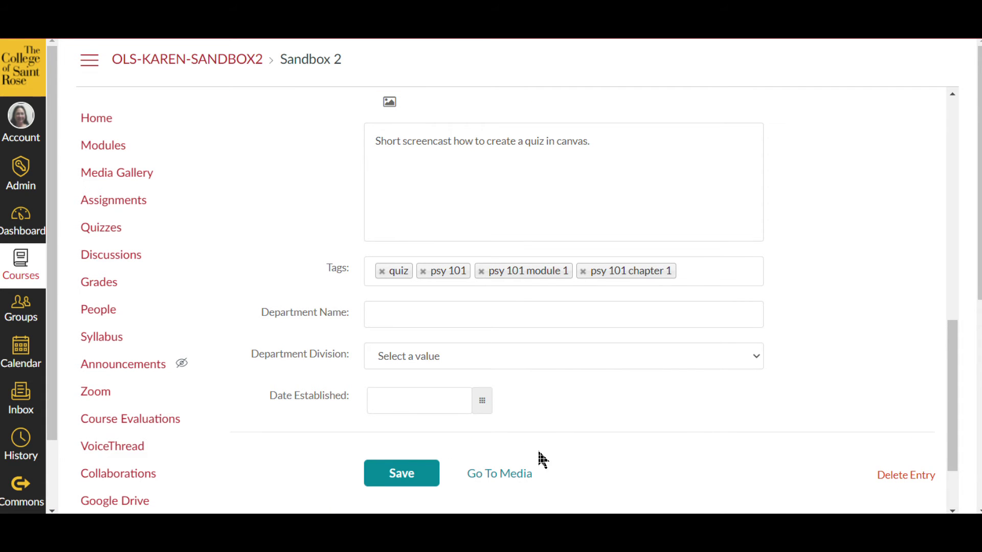
click(522, 478)
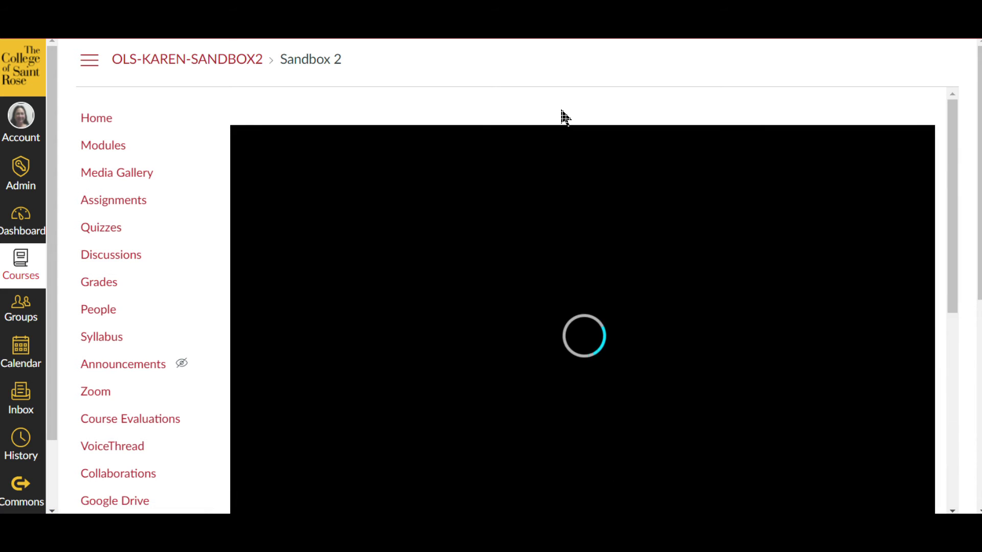
Step: Return to My Media and search for "psy 101 chapter 1"
scroll(157, 311, down, 7)
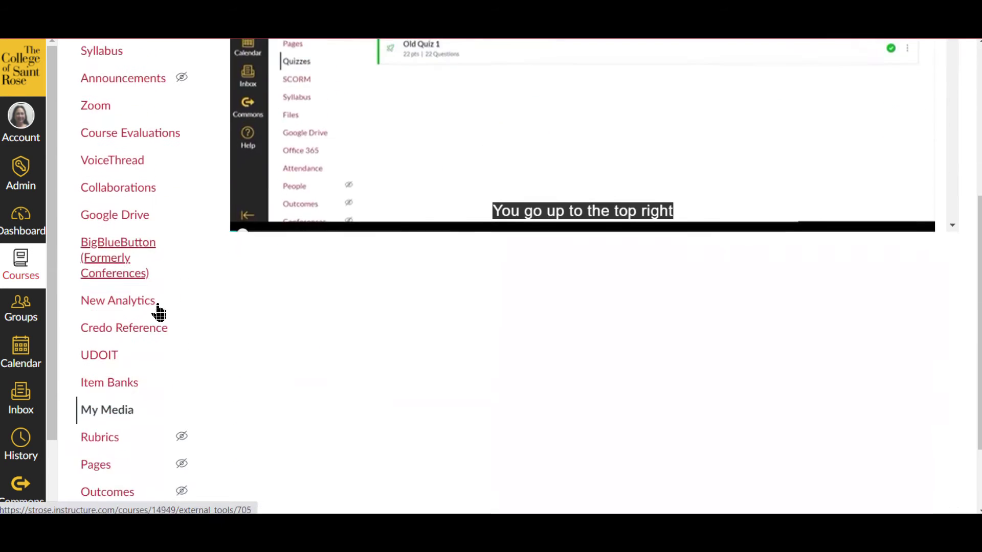
click(130, 327)
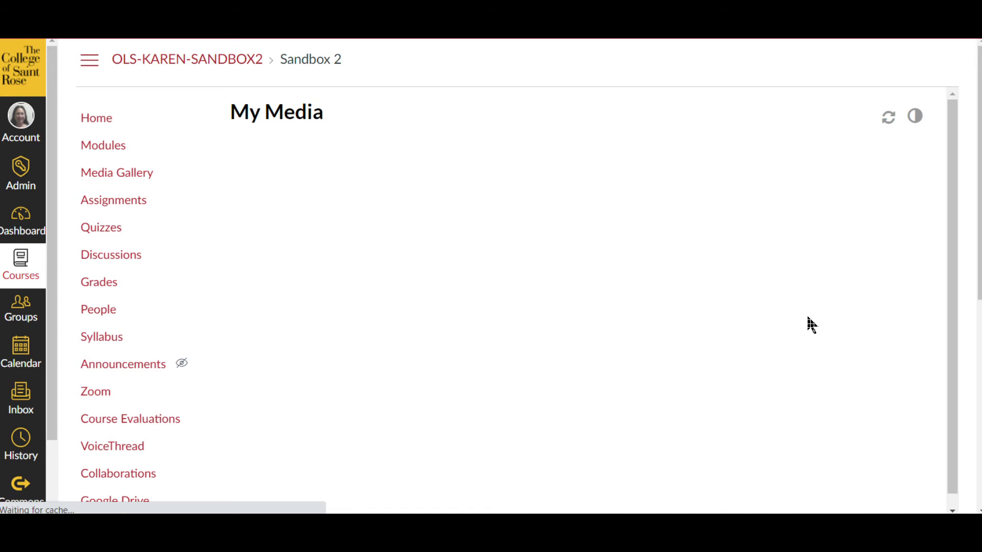
click(332, 154)
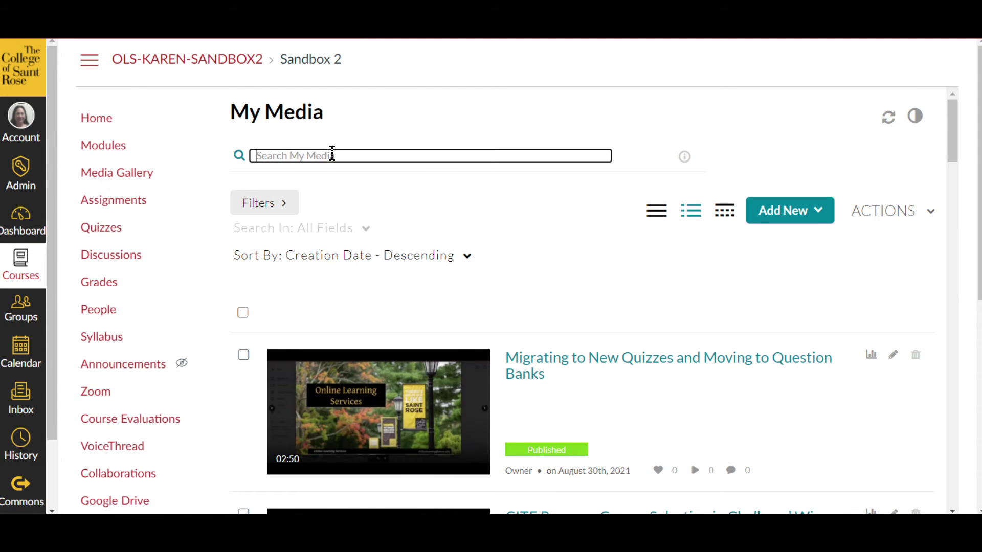
text(P)
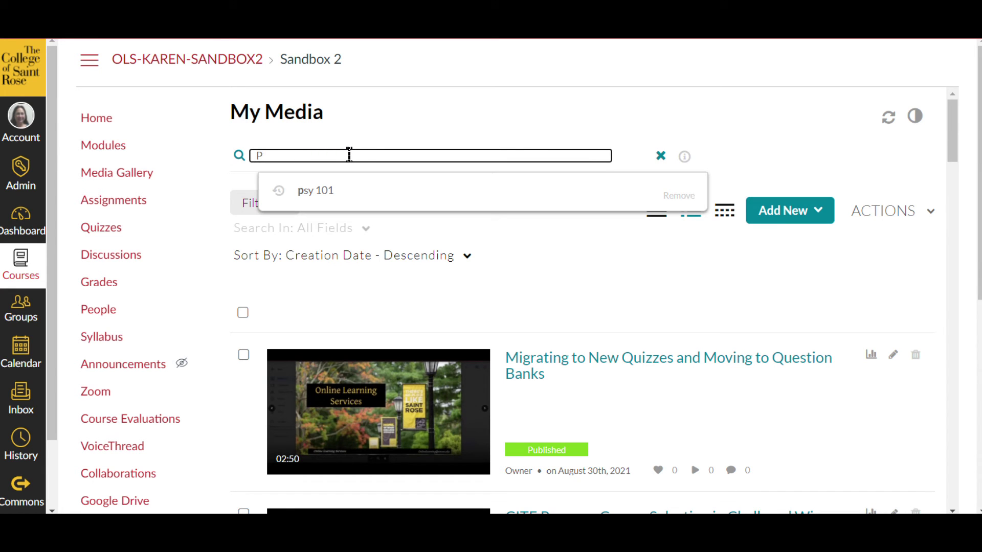
click(322, 189)
text(chapter 1)
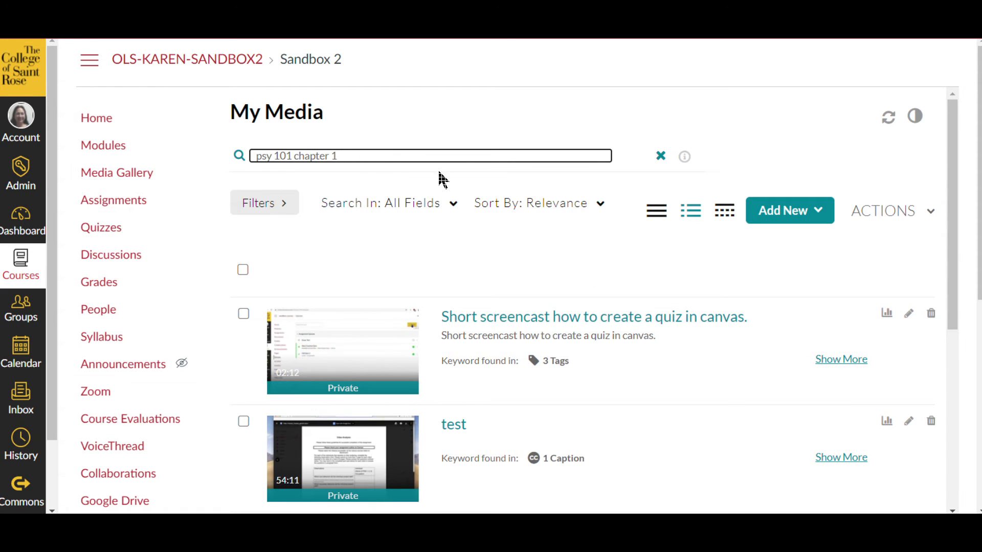
key(Return)
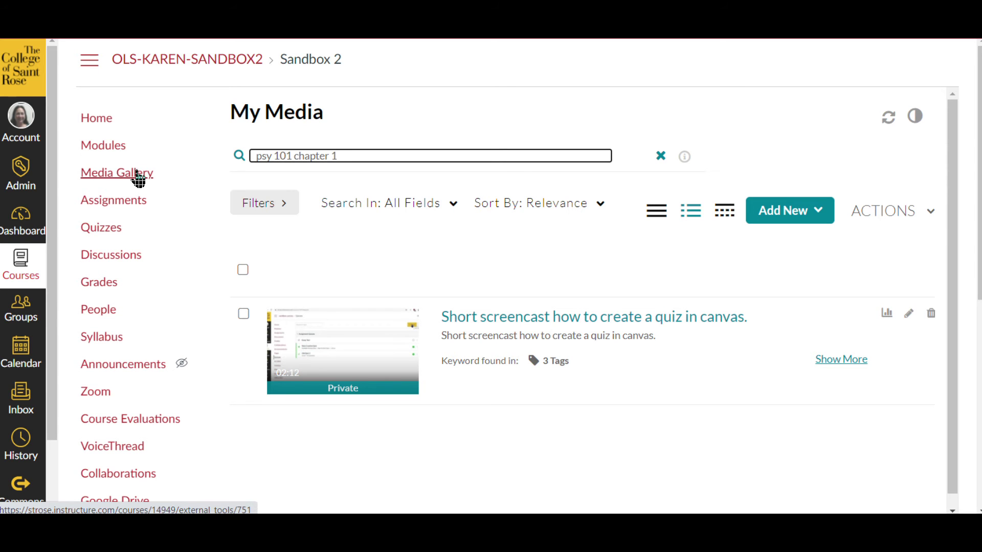
Step: Start a new channel playlist in the course's Media Gallery with the title "Psy 101 chapter 1"
click(137, 181)
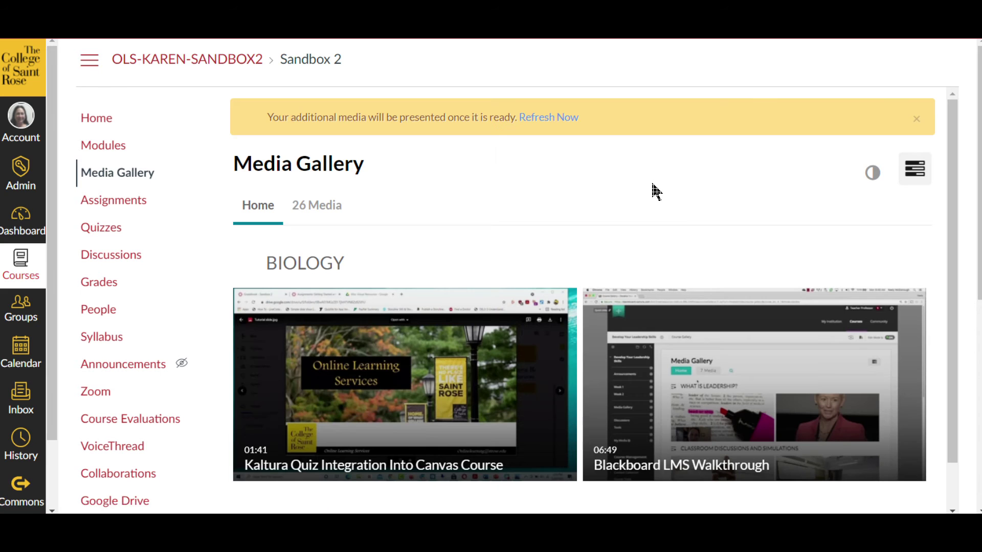
click(915, 177)
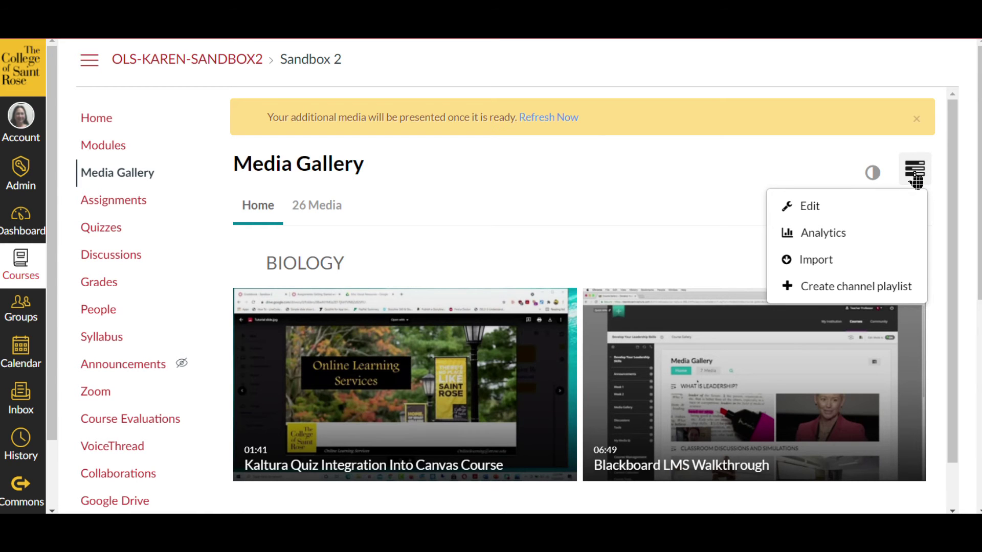
click(878, 295)
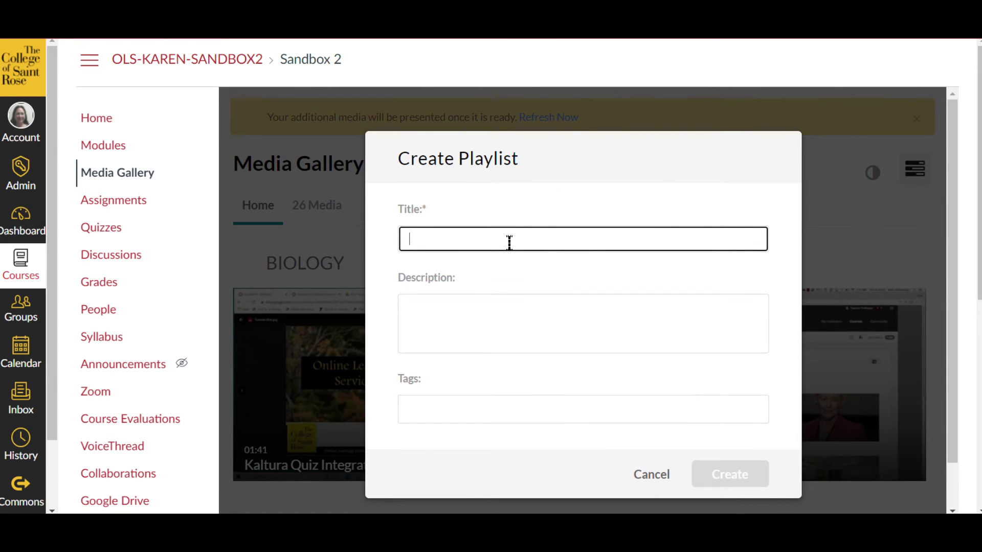
text(Phy)
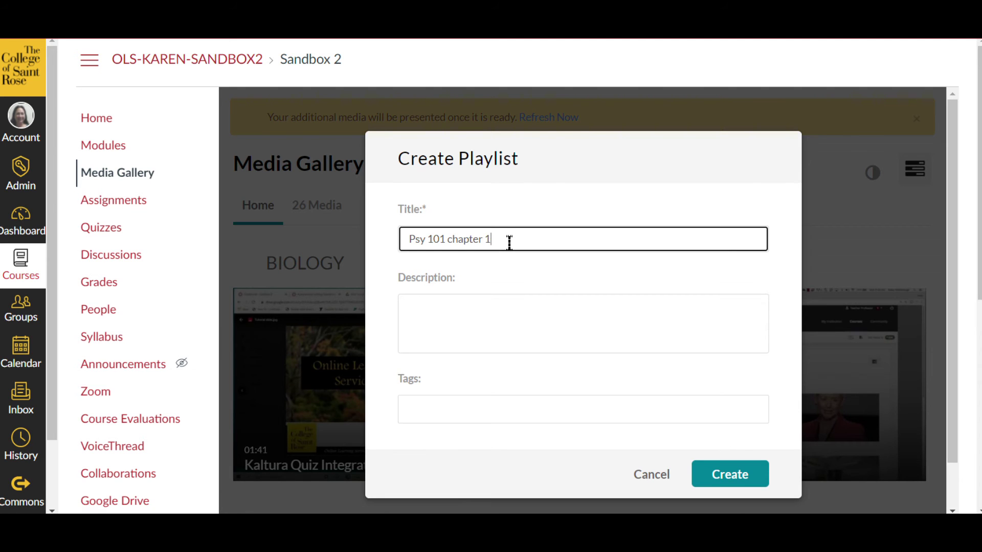
Step: Enter "Psy 101 chapter 1" as the new playlist's tag
click(479, 411)
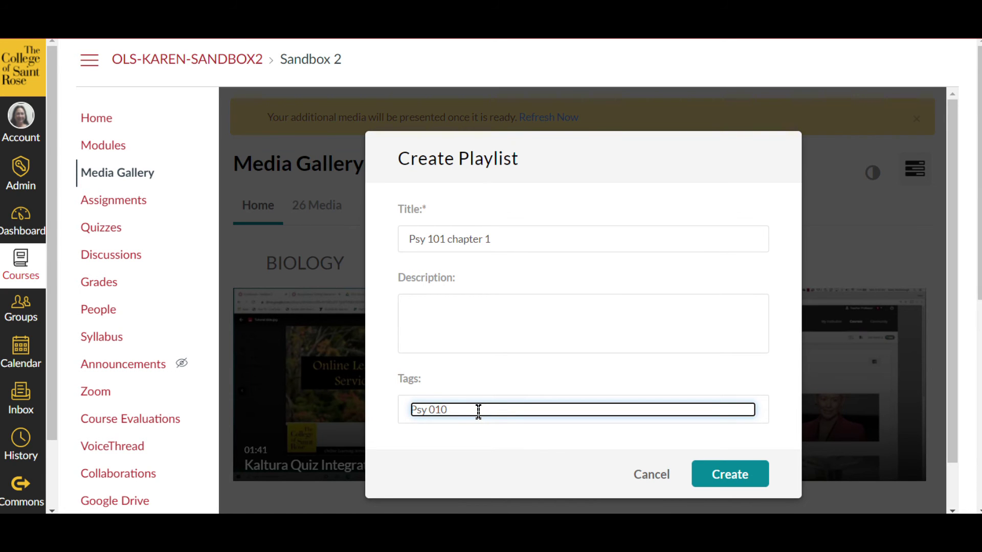
key(F12)
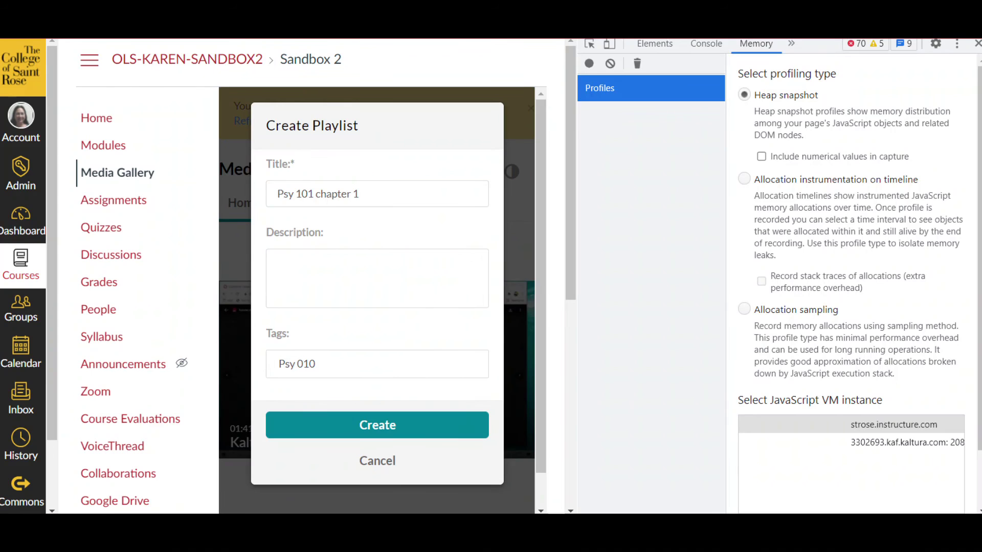
click(977, 45)
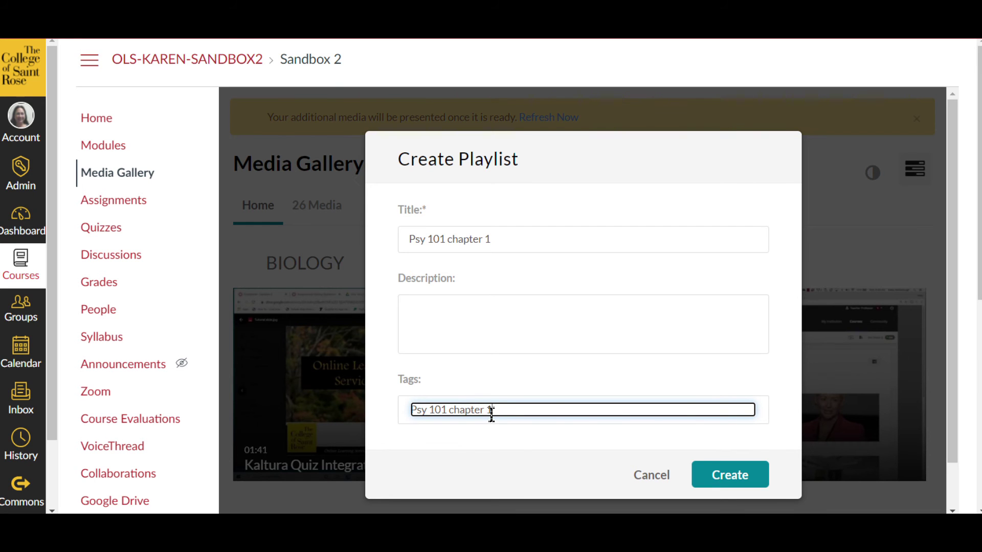
Step: Create the playlist and look through the My Media videos available to add to it
click(723, 475)
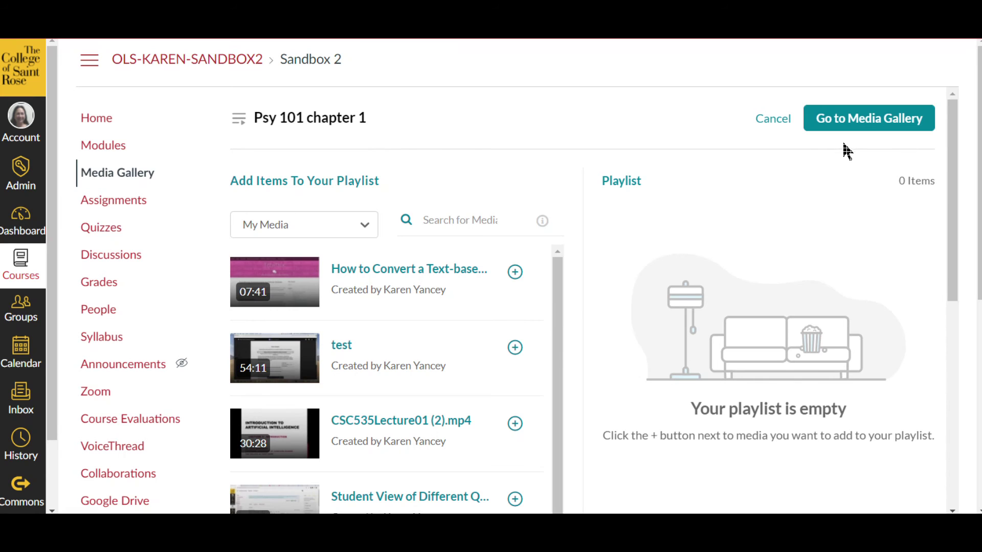
scroll(626, 255, down, 4)
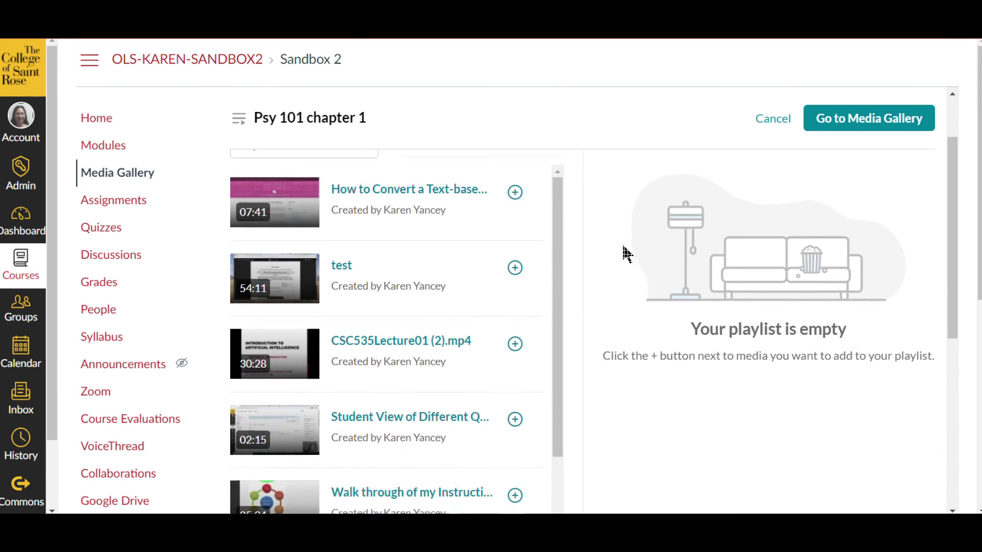
scroll(487, 263, up, 4)
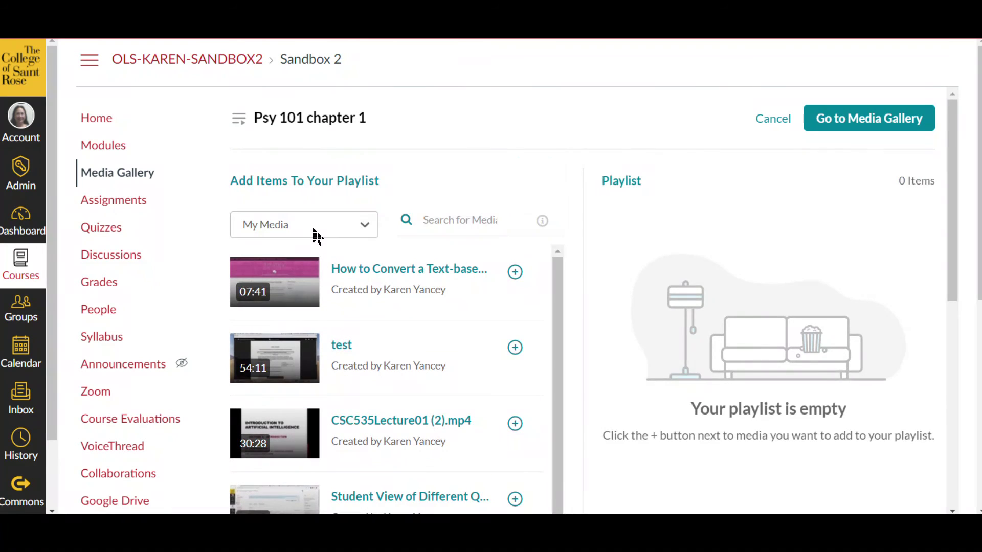
scroll(439, 303, down, 3)
scroll(441, 306, down, 1)
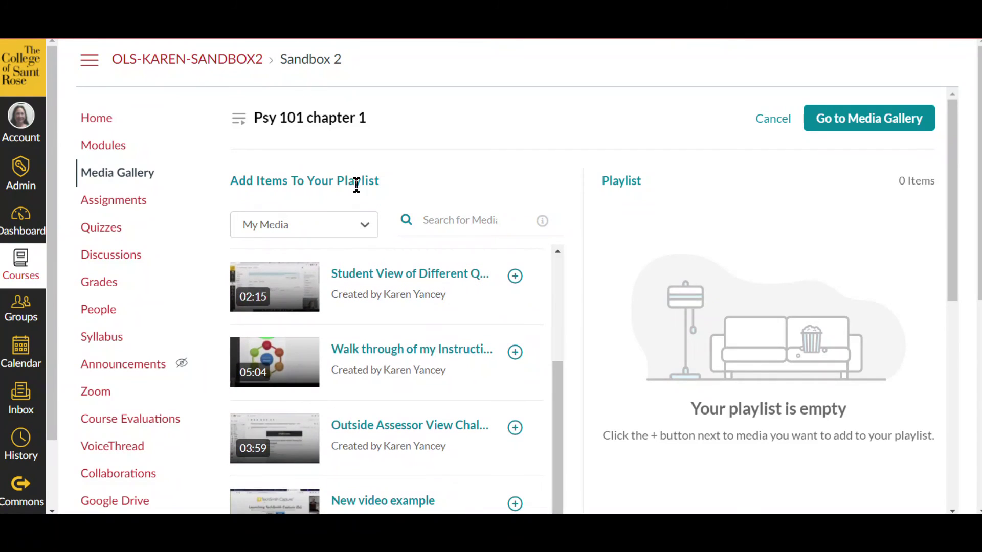
scroll(490, 399, down, 3)
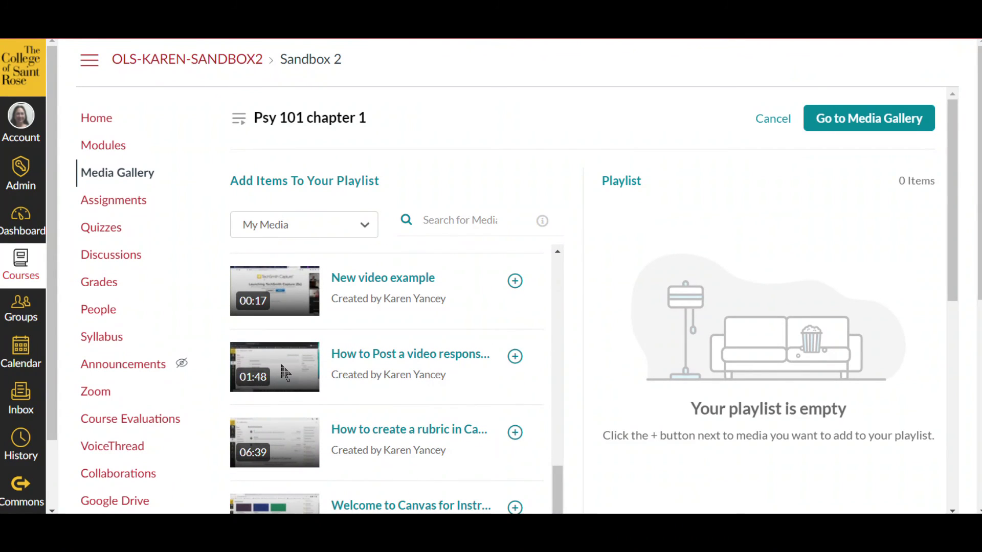
drag(284, 365, 649, 359)
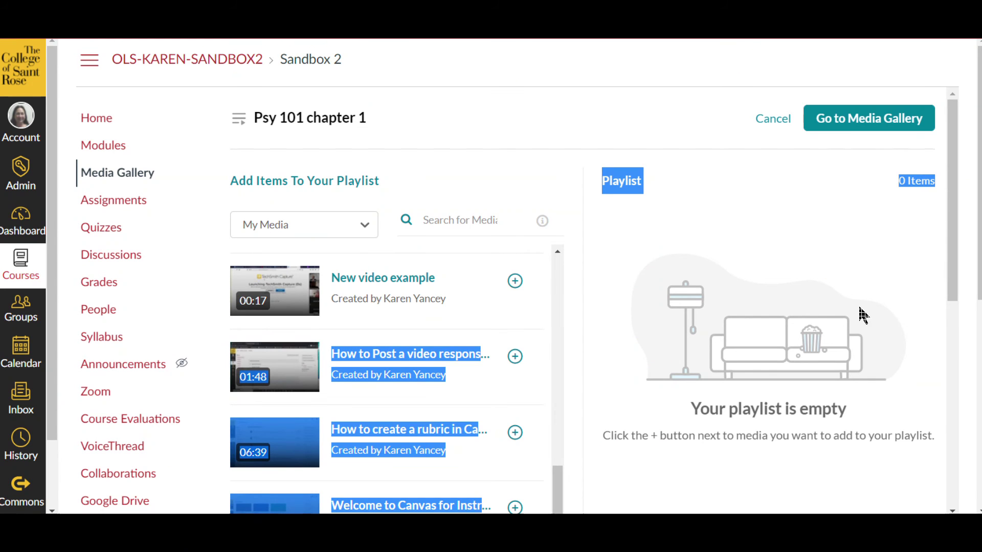
click(636, 182)
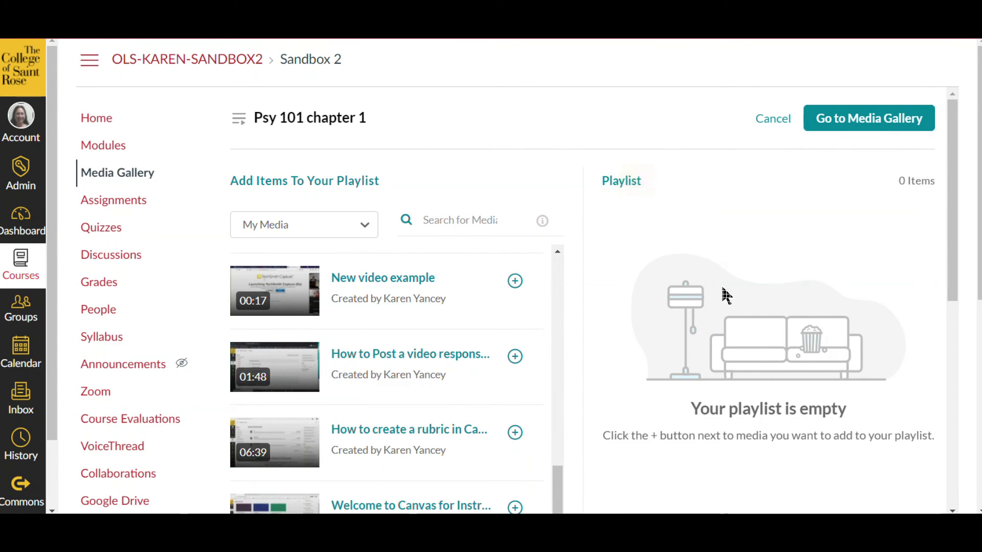
Step: Add the Red Pandas, How to Change Ownership of a Video in Relay and Enduring Lectures videos to the playlist
scroll(725, 302, down, 5)
click(515, 301)
scroll(514, 251, up, 2)
click(515, 237)
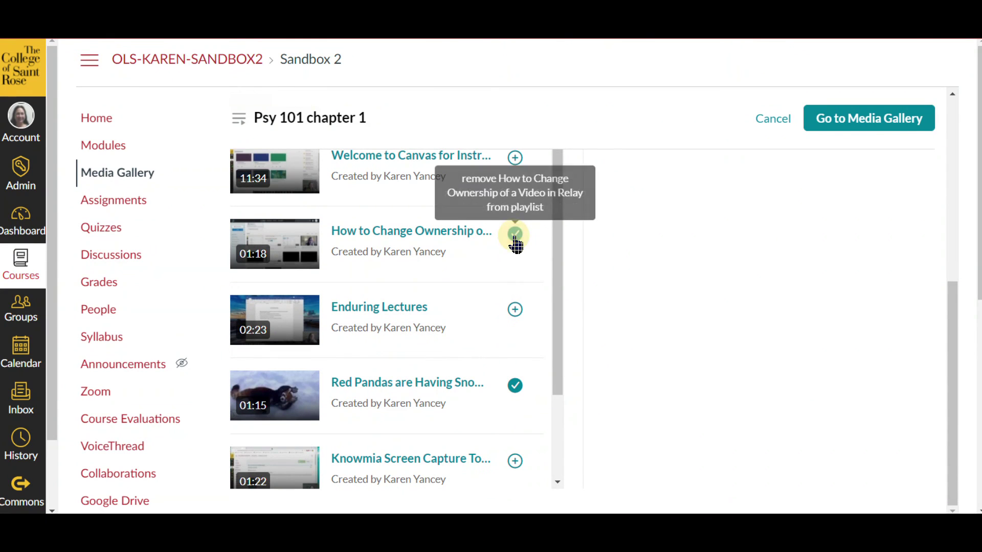
click(515, 309)
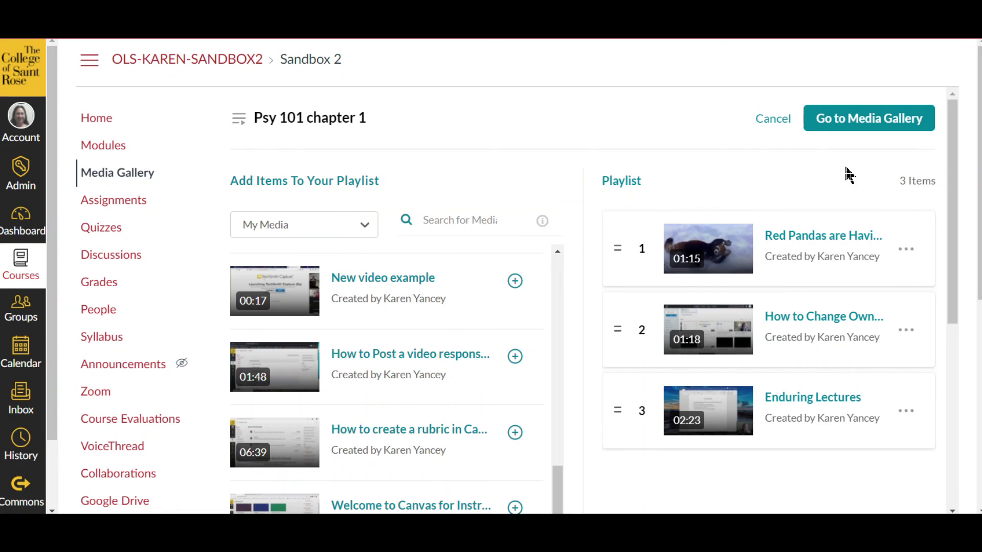
Step: Leave the playlist editor for the Media Gallery's settings and save them
click(840, 130)
click(851, 128)
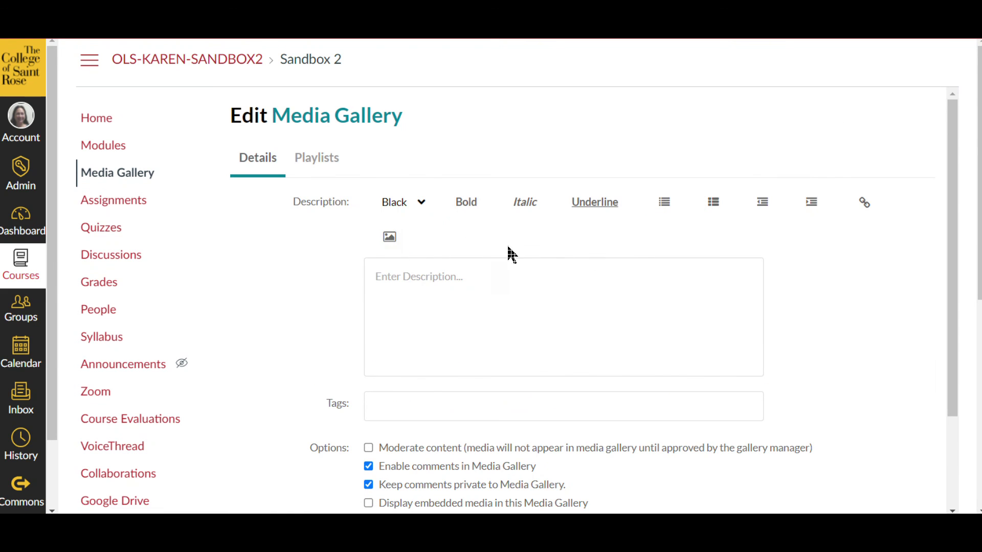
scroll(778, 337, down, 6)
click(410, 246)
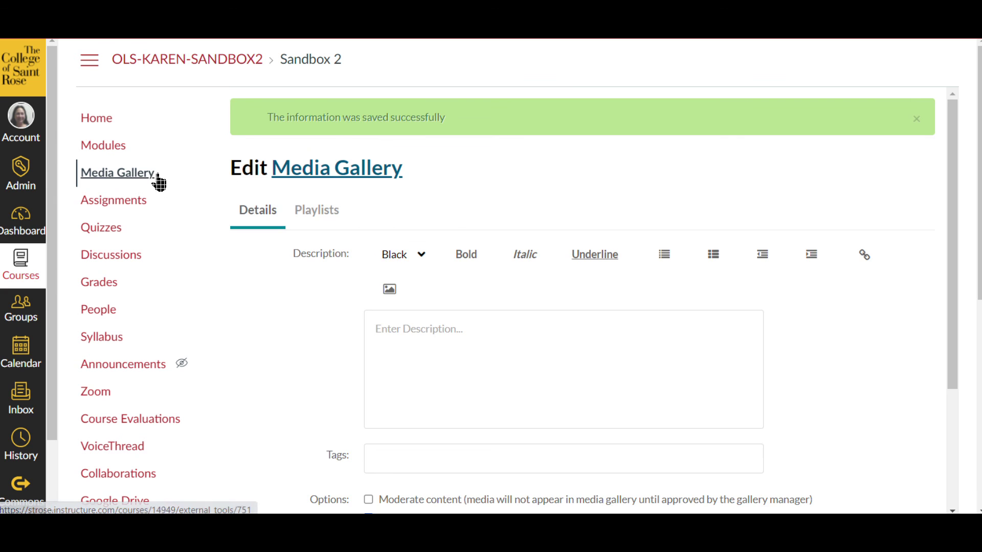
Step: Open the course's Media Gallery and review its full media list and the playlists on its home page
click(138, 175)
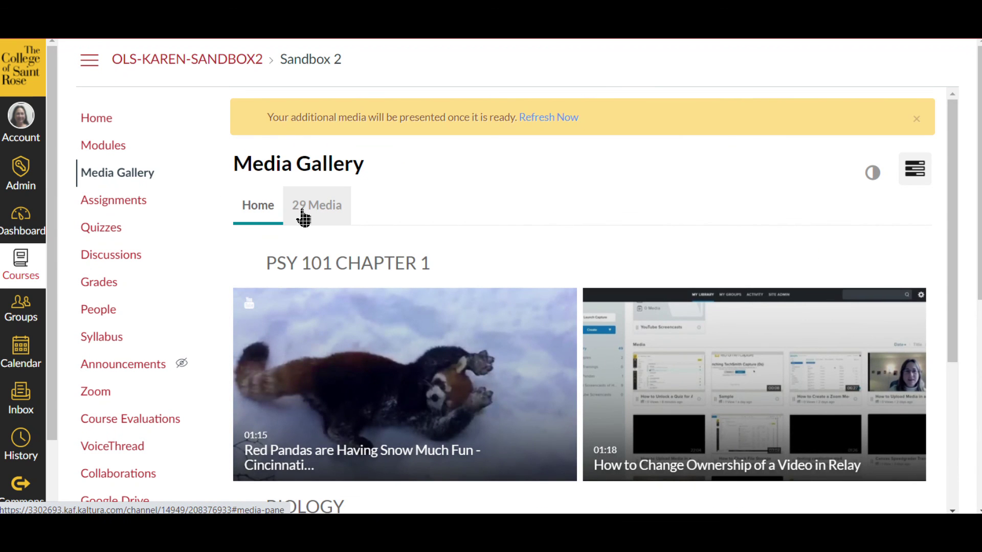
click(314, 216)
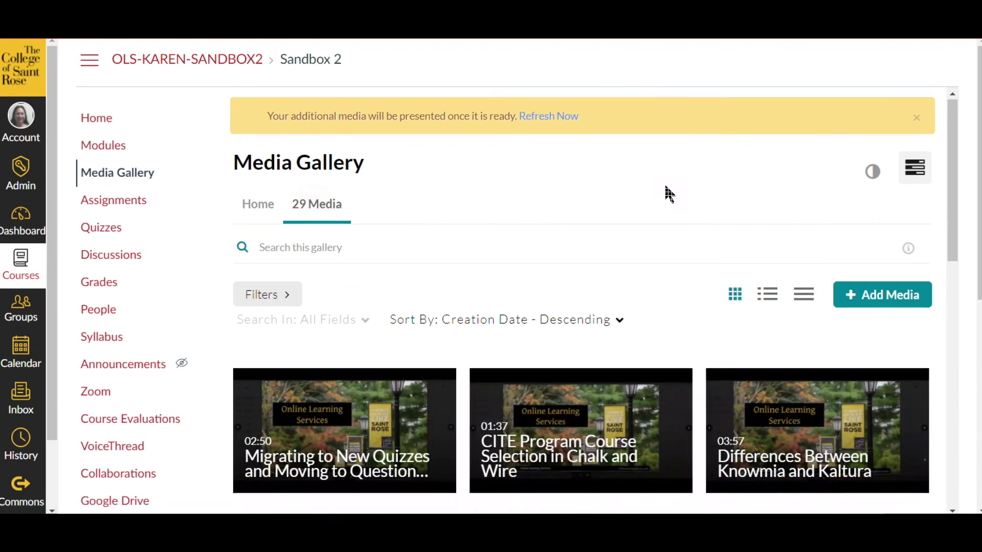
scroll(506, 202, down, 3)
scroll(505, 202, up, 2)
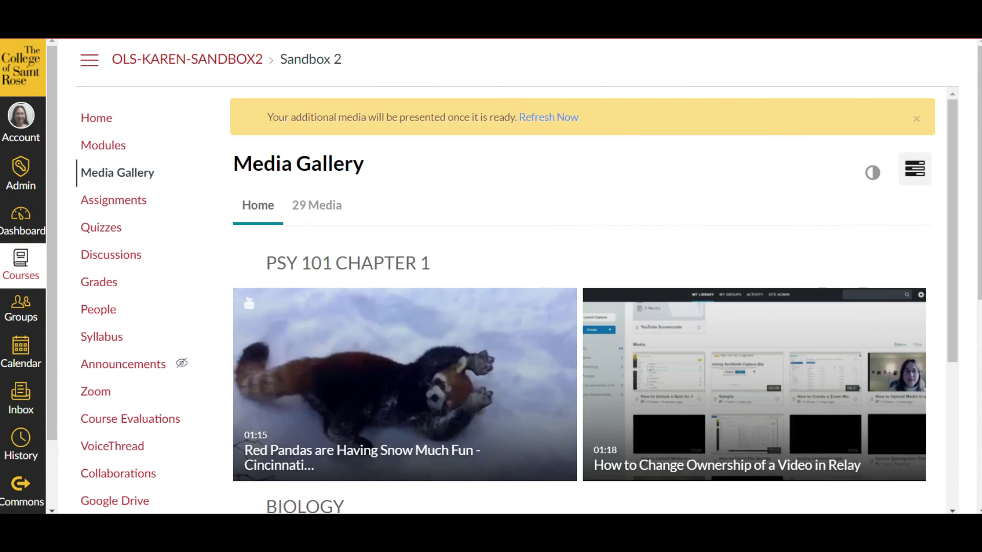
scroll(563, 197, down, 10)
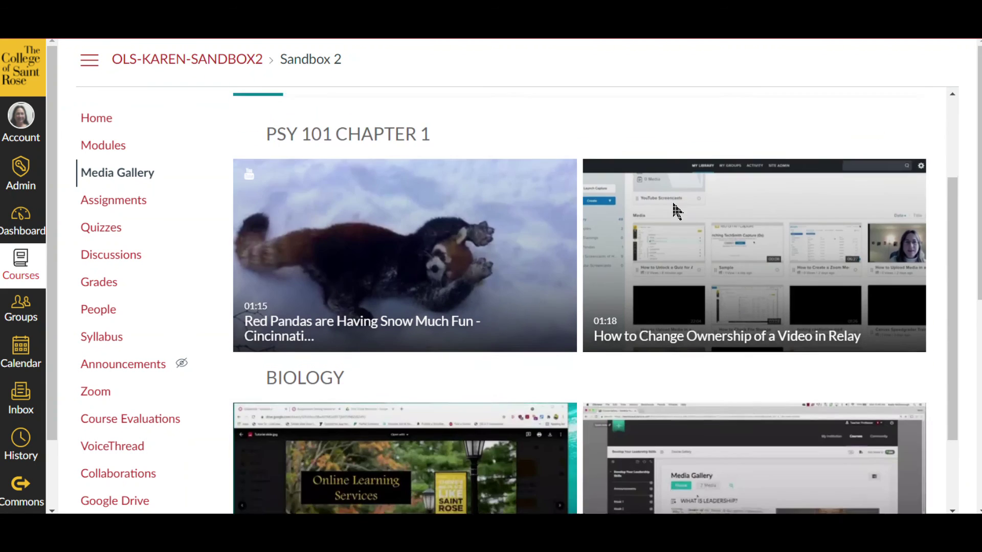